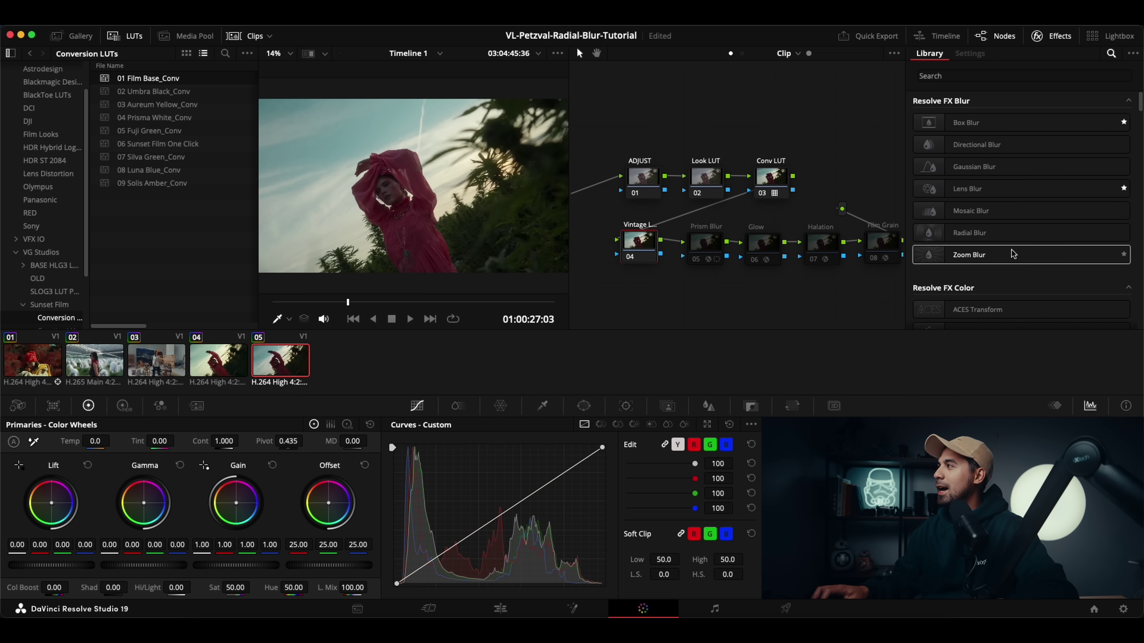
Step: Apply Radial Blur (0.400 Smooth Strength, Realistic) to node 04, then bypass it to compare
{"action": "left_click_drag", "start_coordinate": [975, 234], "coordinate": [645, 247]}
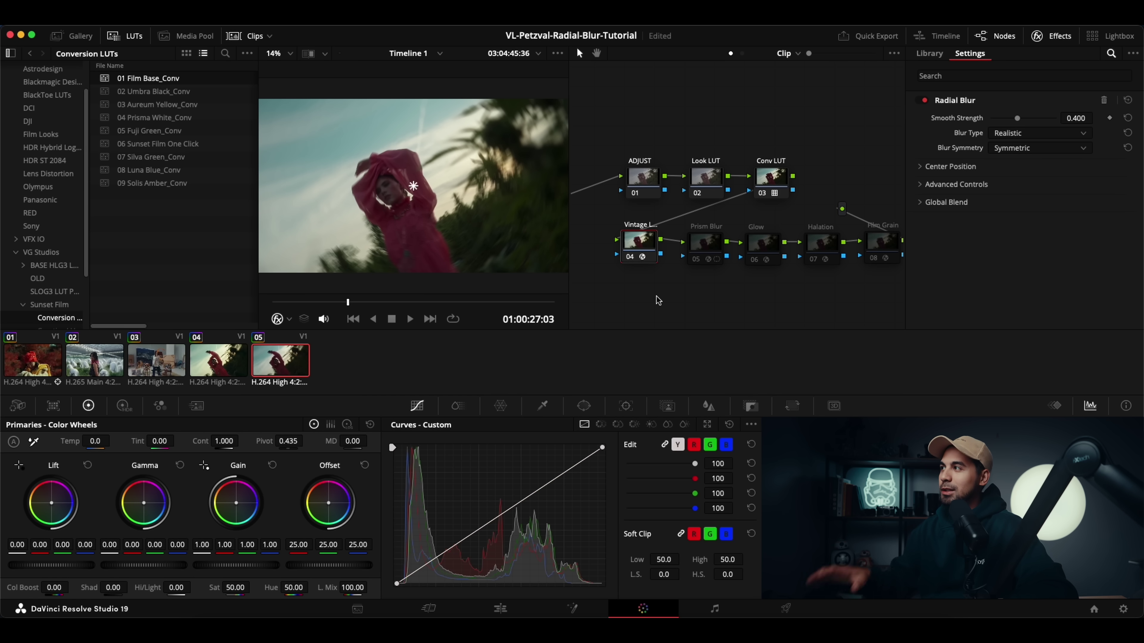
{"action": "key", "text": "super+d"}
{"action": "key", "text": "super+d"}
Step: Add a Circle window to node 04, enlarged and centred on the subject with a softened edge
{"action": "left_click", "coordinate": [594, 407]}
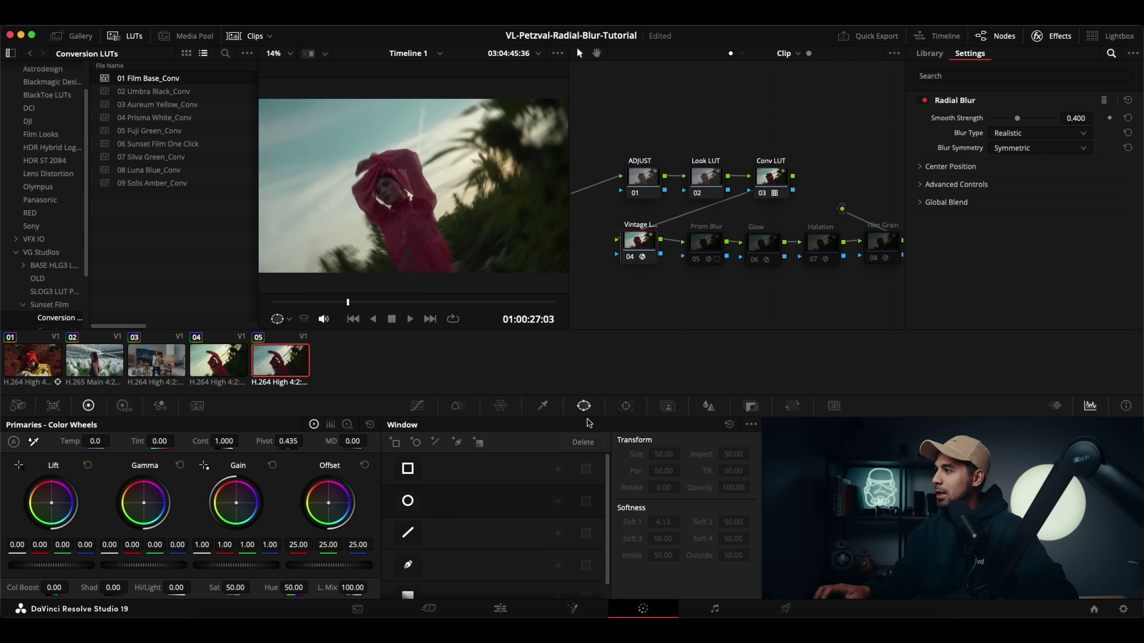
{"action": "left_click", "coordinate": [407, 501]}
{"action": "left_click_drag", "start_coordinate": [412, 186], "coordinate": [499, 200]}
{"action": "left_click_drag", "start_coordinate": [405, 148], "coordinate": [405, 108]}
{"action": "left_click_drag", "start_coordinate": [407, 197], "coordinate": [408, 184]}
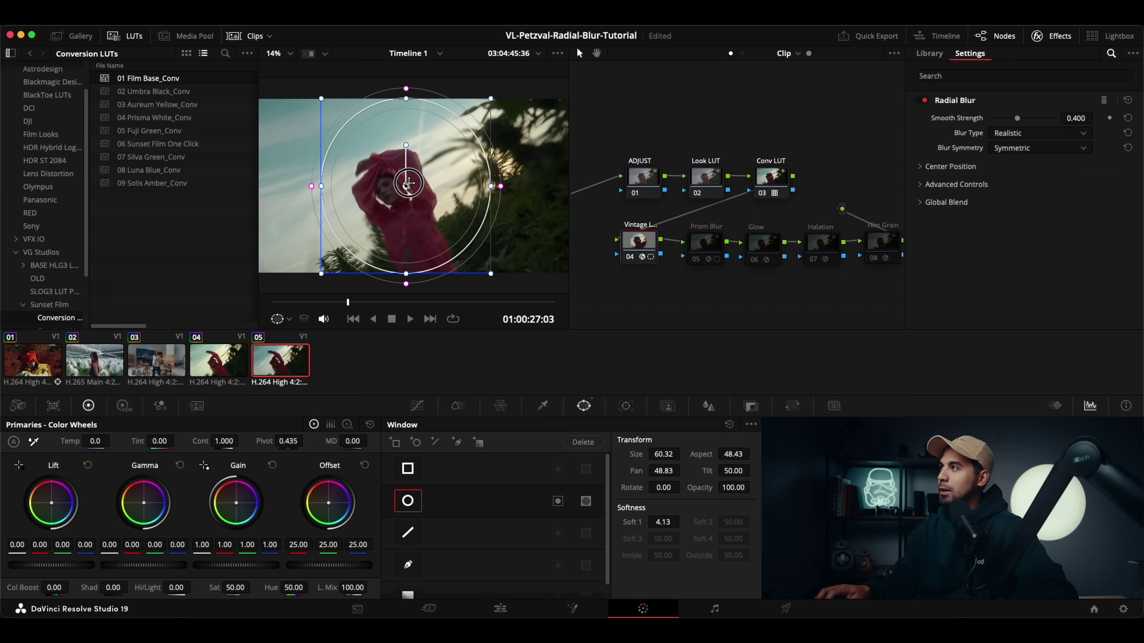
{"action": "left_click_drag", "start_coordinate": [503, 190], "coordinate": [511, 189]}
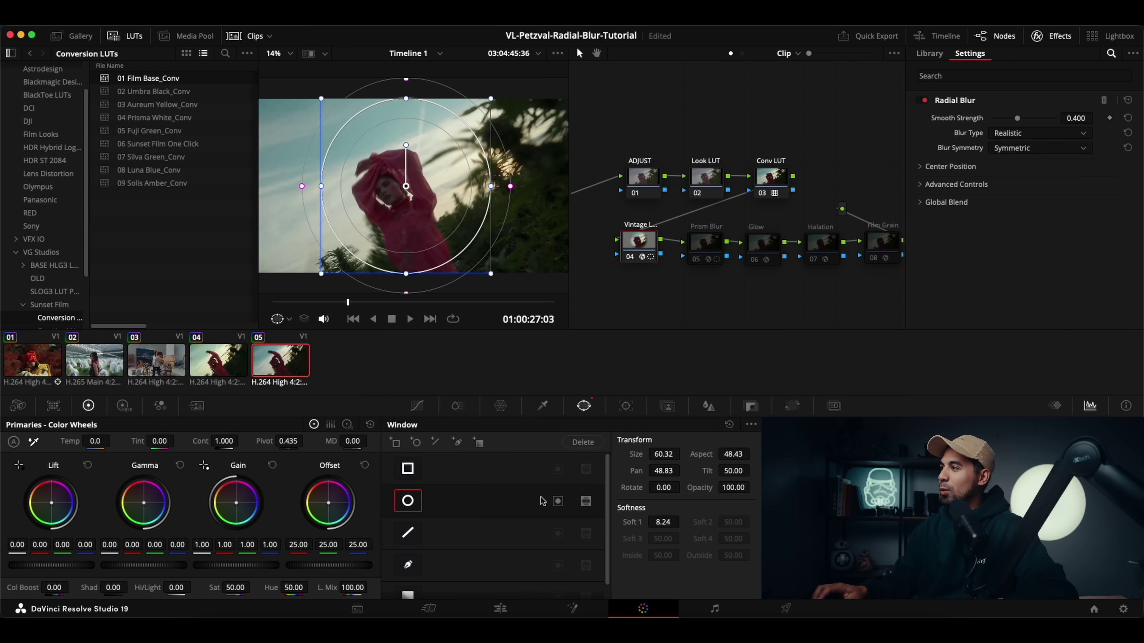
Step: Invert the window, feather it further to Soft 14.30, and nudge it over the subject
{"action": "left_click", "coordinate": [557, 502]}
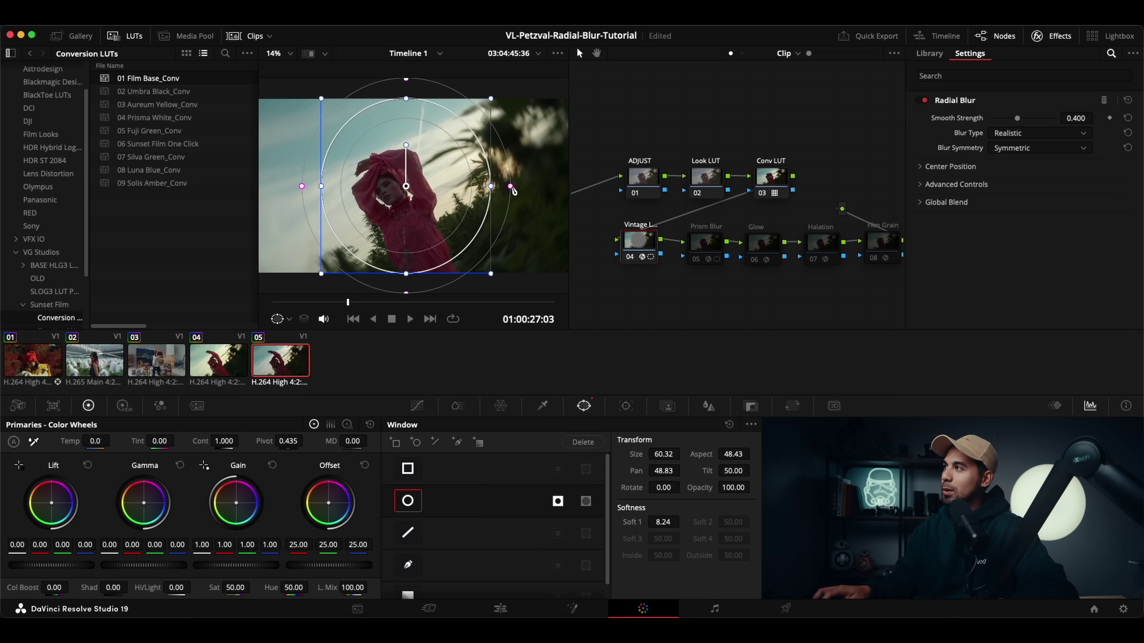
{"action": "left_click_drag", "start_coordinate": [511, 186], "coordinate": [524, 186]}
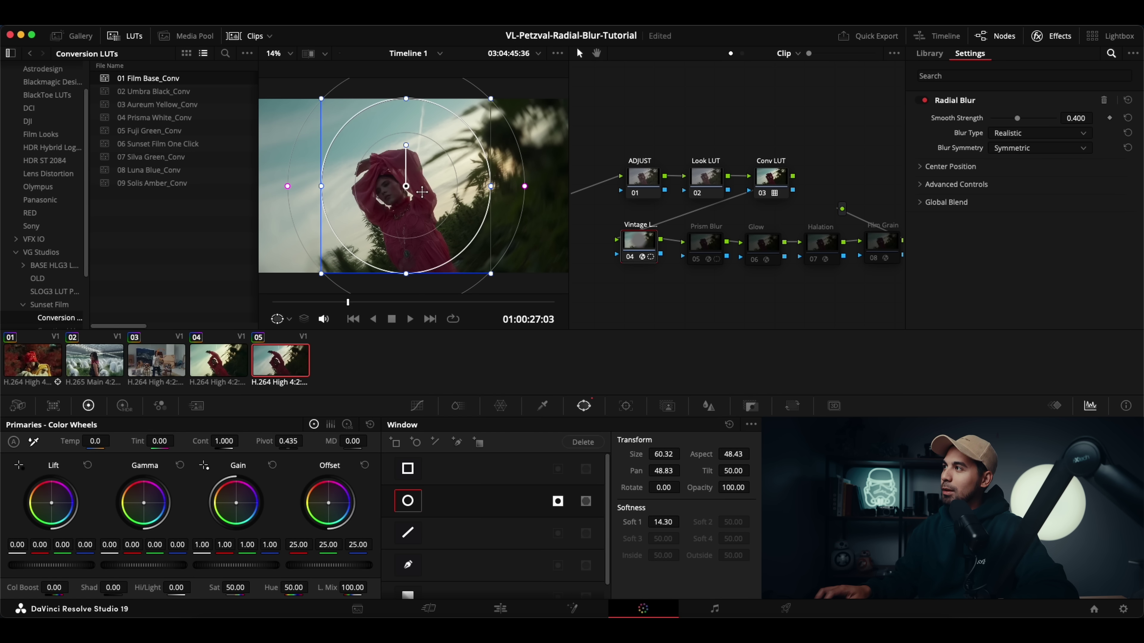
{"action": "left_click_drag", "start_coordinate": [422, 192], "coordinate": [425, 190]}
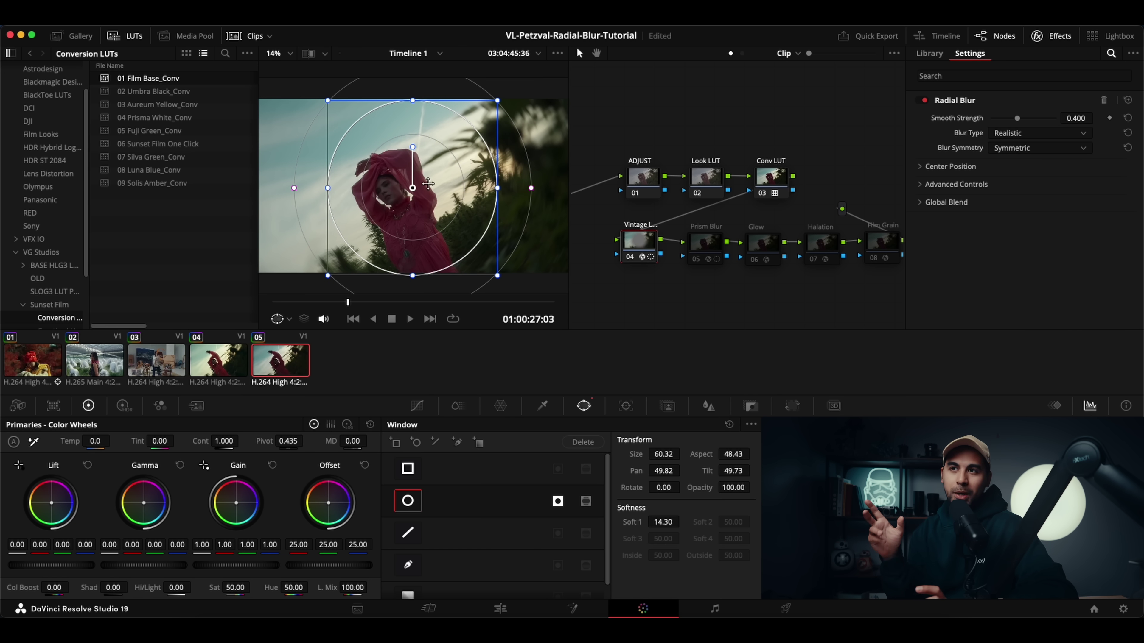
{"action": "mouse_move", "coordinate": [420, 187]}
{"action": "left_mouse_down"}
{"action": "mouse_move", "coordinate": [392, 195]}
{"action": "mouse_move", "coordinate": [422, 191]}
{"action": "left_mouse_up"}
{"action": "key", "text": "shift+grave"}
{"action": "key", "text": "ctrl+d"}
{"action": "key", "text": "ctrl+d"}
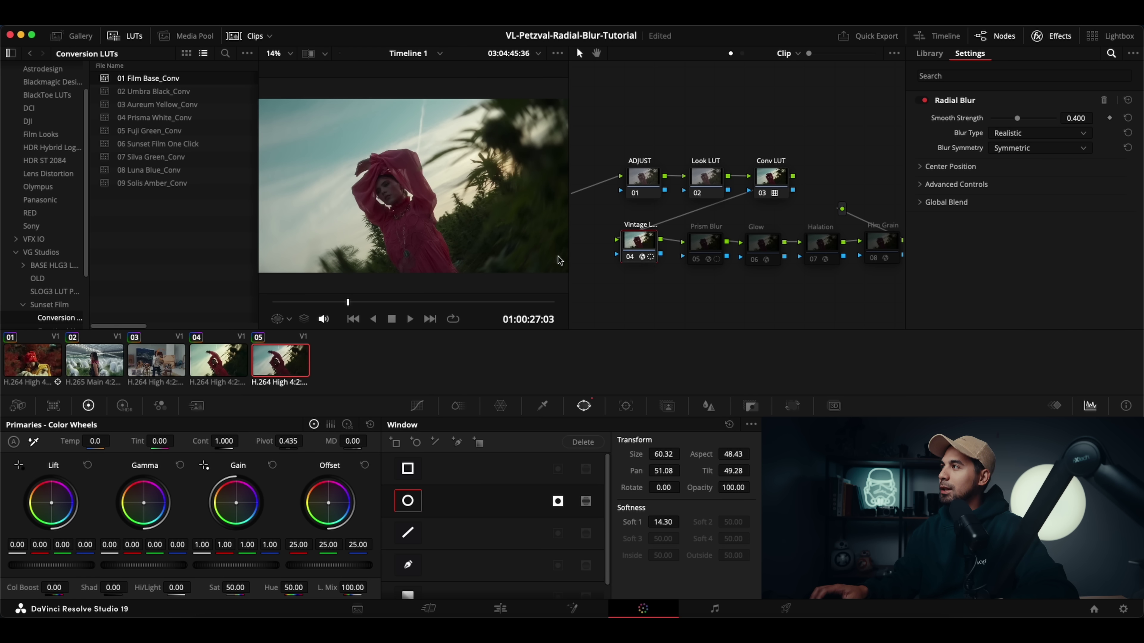
Step: Re-enable node 04 and feather its window softness out to 24.17
{"action": "left_click", "coordinate": [631, 256]}
{"action": "key", "text": "ctrl+d"}
{"action": "key", "text": "shift+grave"}
{"action": "left_click_drag", "start_coordinate": [522, 190], "coordinate": [563, 193]}
{"action": "key", "text": "shift+grave"}
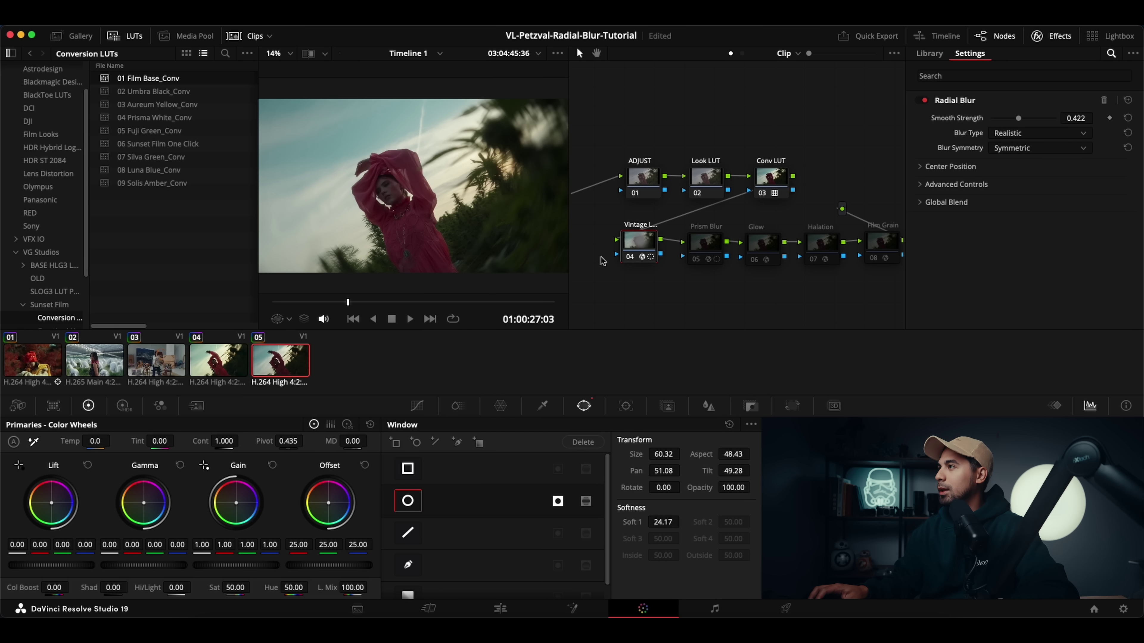
Step: Play the clip to review the edge blur and return to the earlier frame
{"action": "key", "text": "space"}
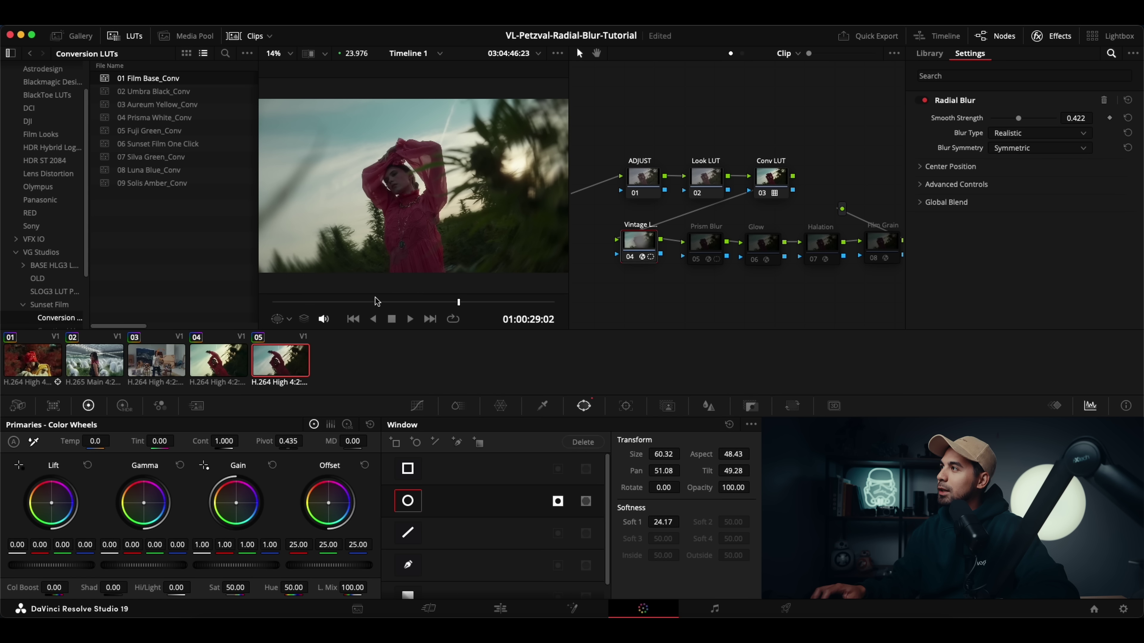
{"action": "left_click", "coordinate": [331, 302]}
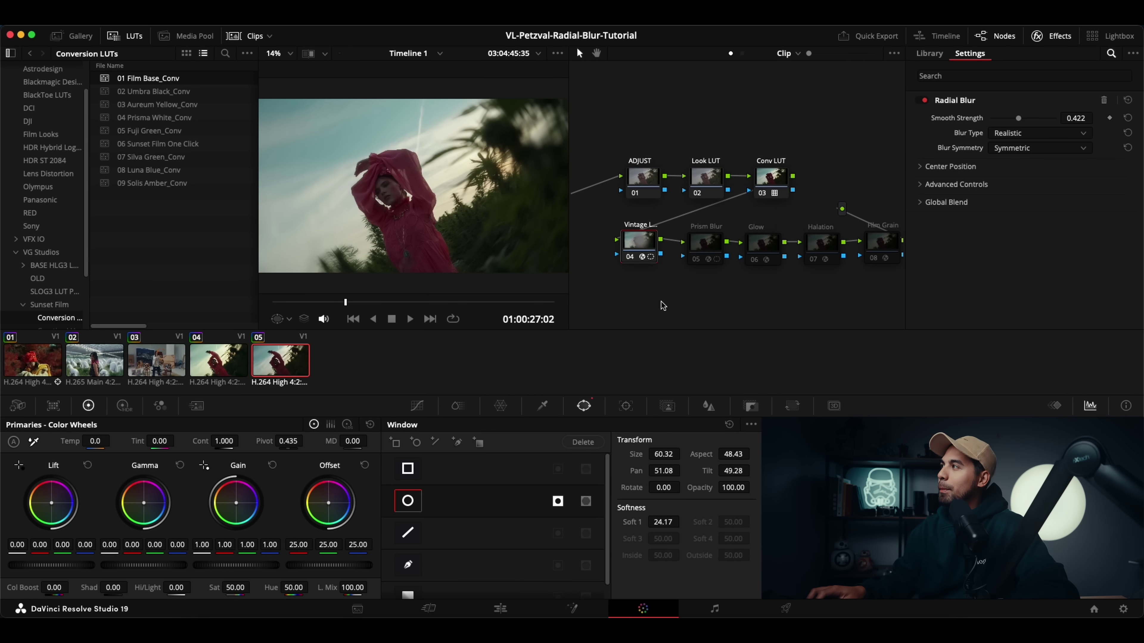
{"action": "left_click", "coordinate": [707, 246]}
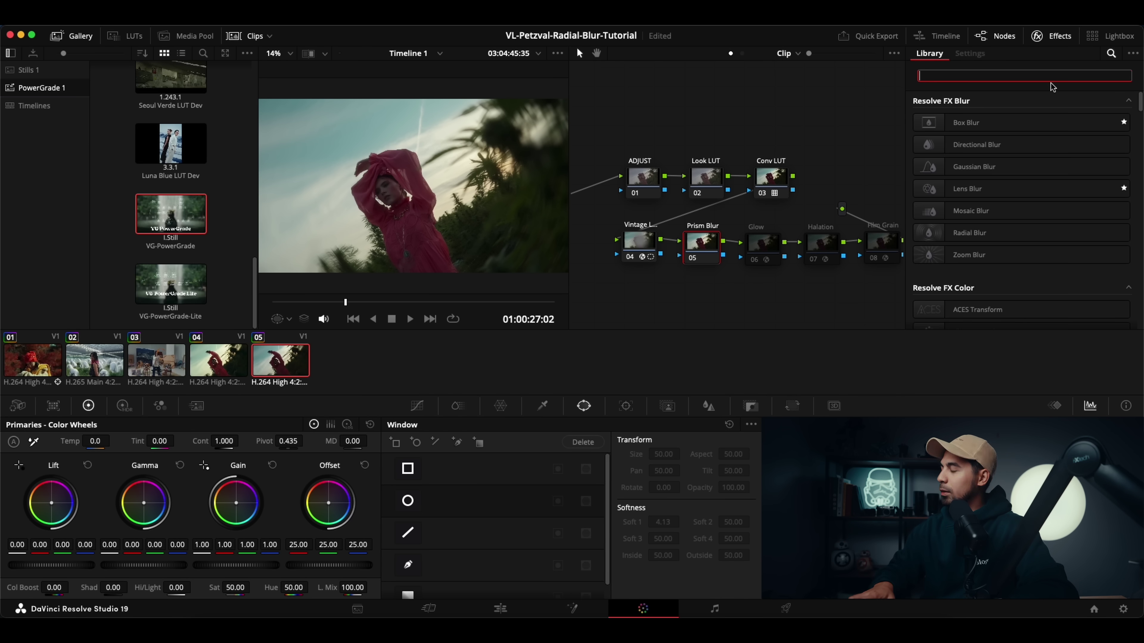
Step: Apply Prism Blur from the FX Library to node 05 and add a Circle window
{"action": "type", "text": "prism"}
{"action": "left_click_drag", "start_coordinate": [997, 118], "coordinate": [707, 244]}
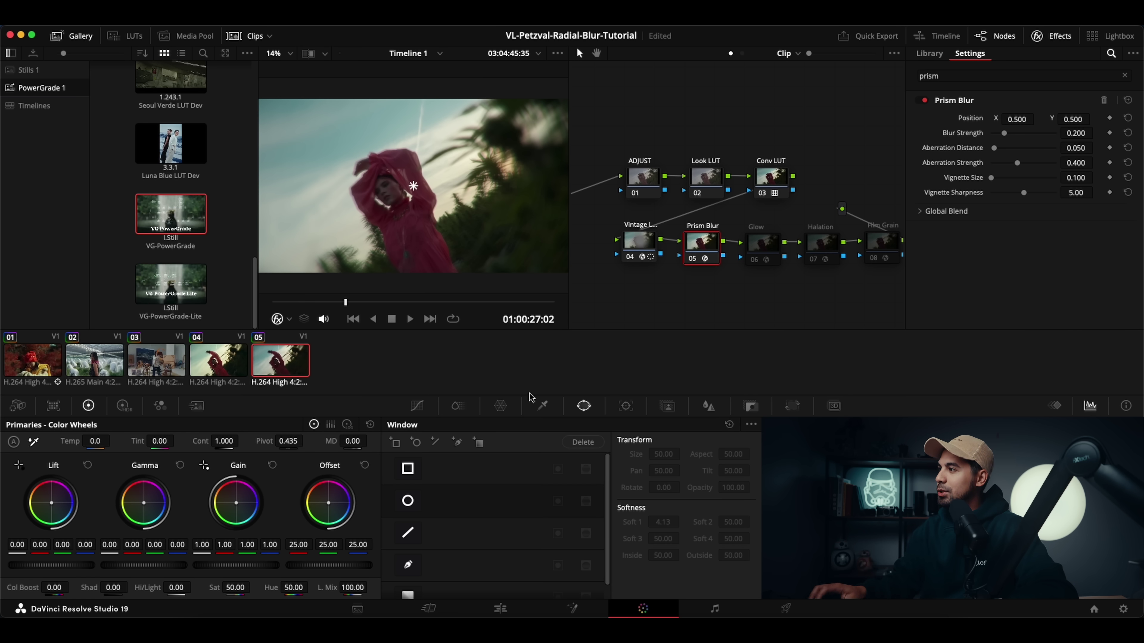
{"action": "left_click", "coordinate": [415, 500]}
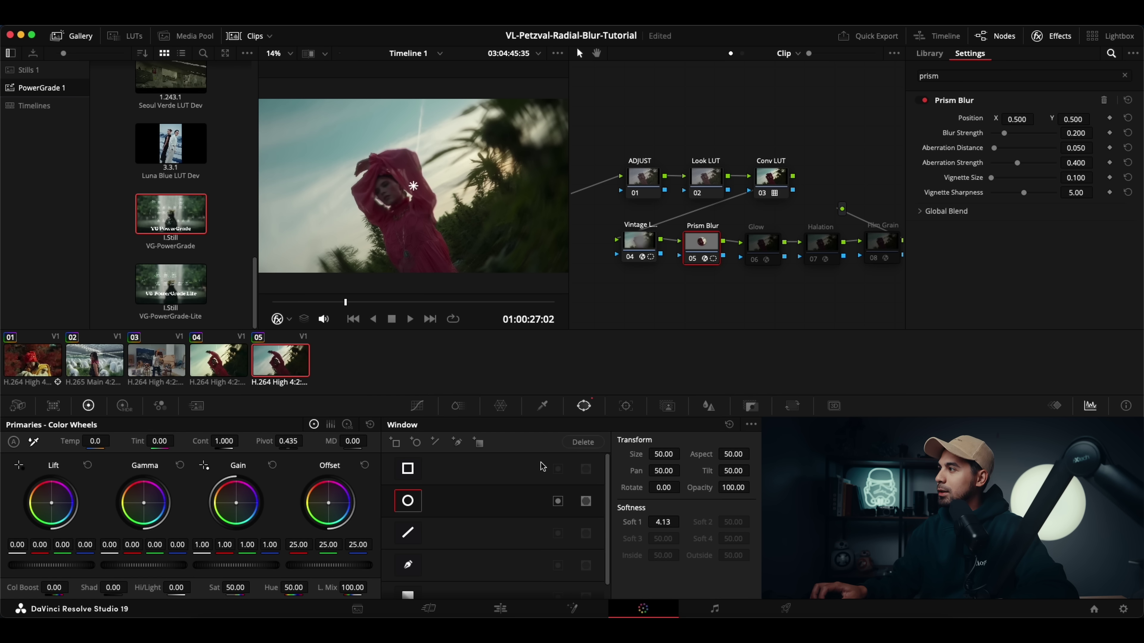
Step: Shape the circle over the subject (Size 60.90, Aspect 59.56, Soft 12.61) and invert it
{"action": "left_click", "coordinate": [289, 319]}
{"action": "left_click", "coordinate": [311, 369]}
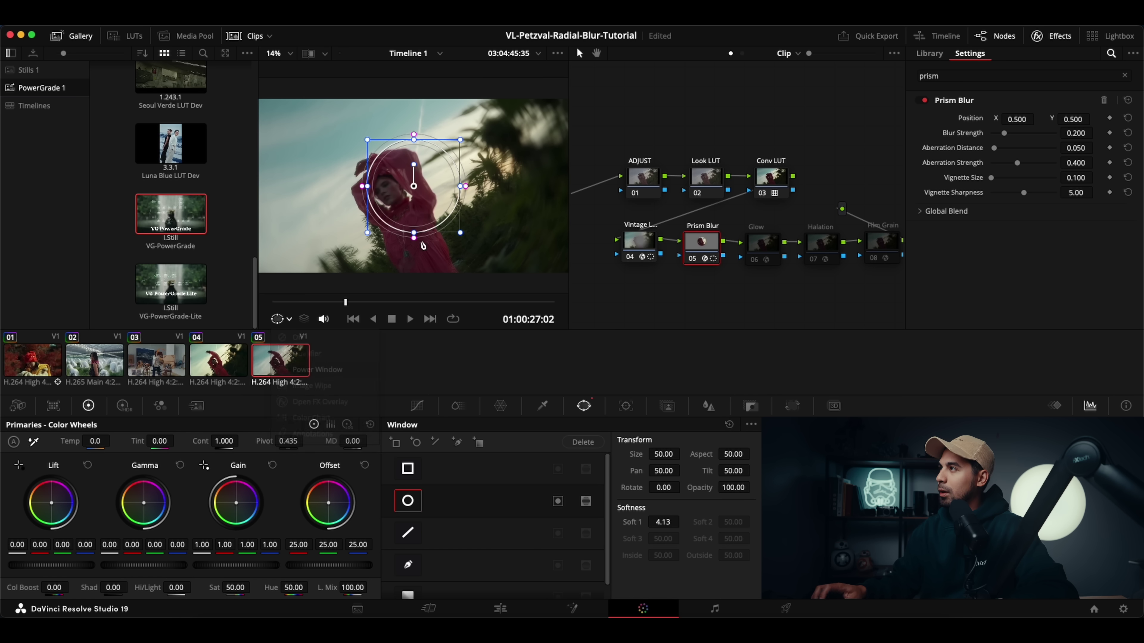
{"action": "left_click_drag", "start_coordinate": [414, 186], "coordinate": [511, 198]}
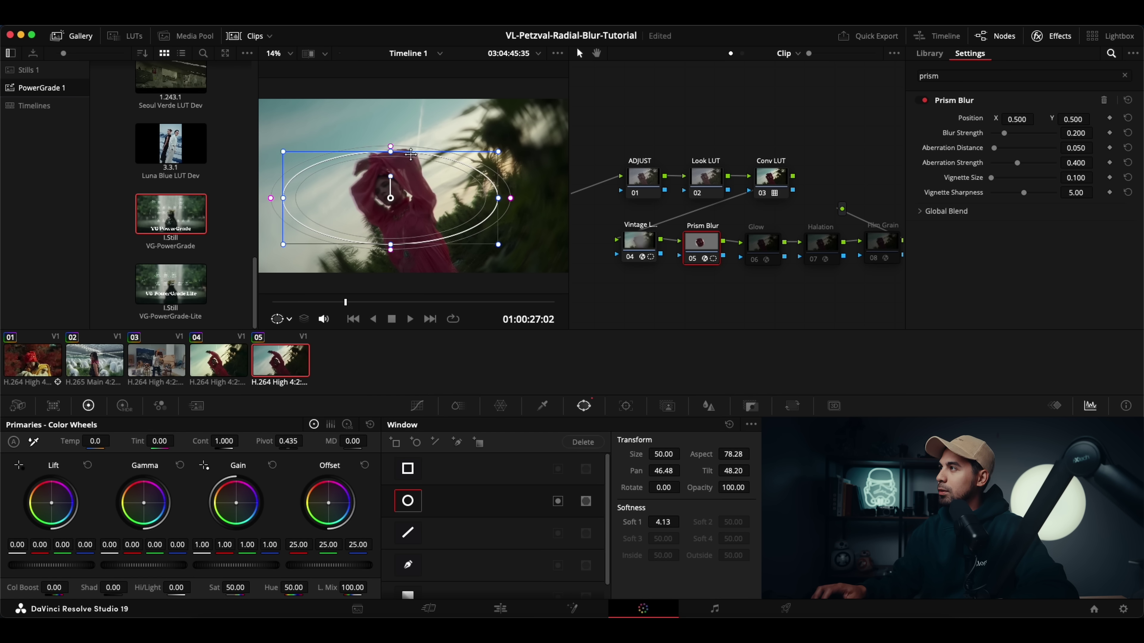
{"action": "left_click_drag", "start_coordinate": [390, 151], "coordinate": [394, 81]}
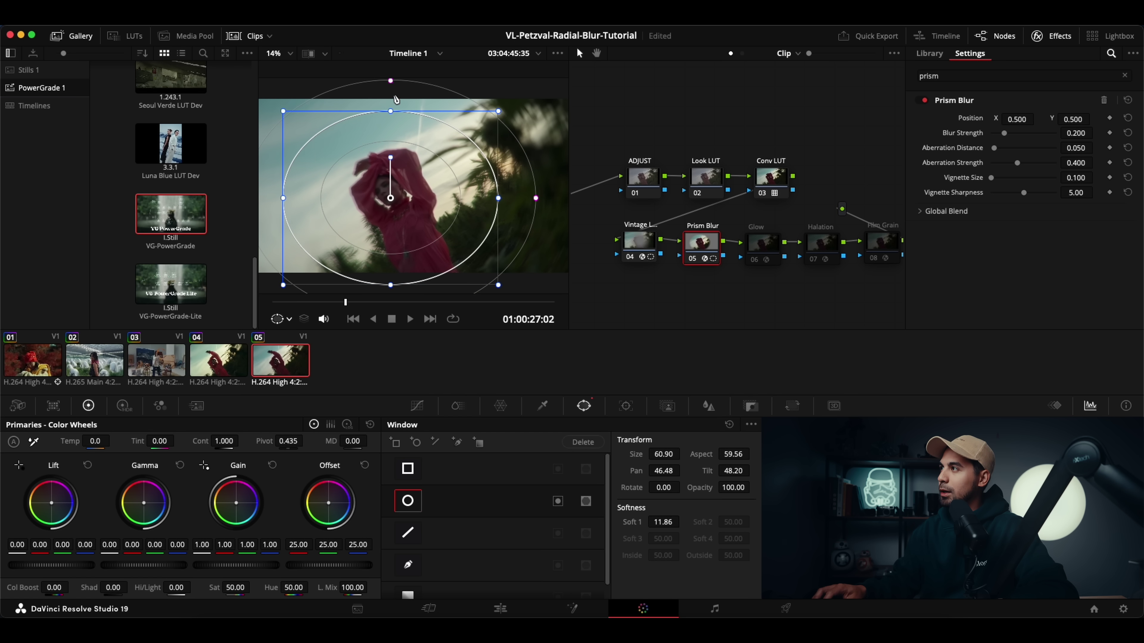
{"action": "left_click_drag", "start_coordinate": [395, 198], "coordinate": [397, 193]}
{"action": "left_click", "coordinate": [559, 501]}
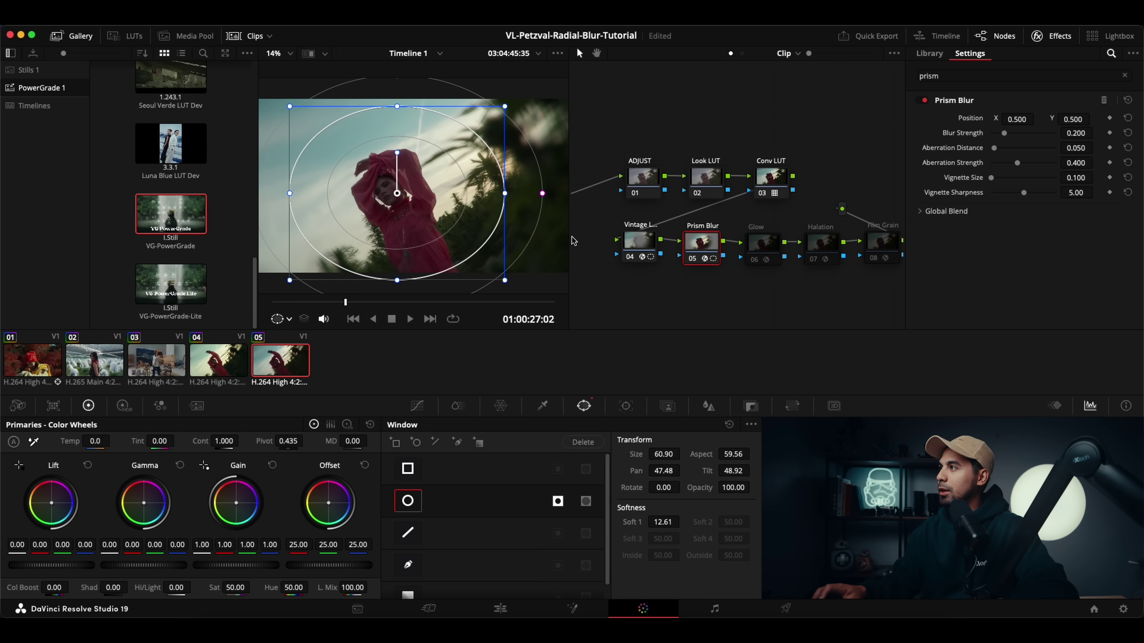
{"action": "key", "text": "shift+grave"}
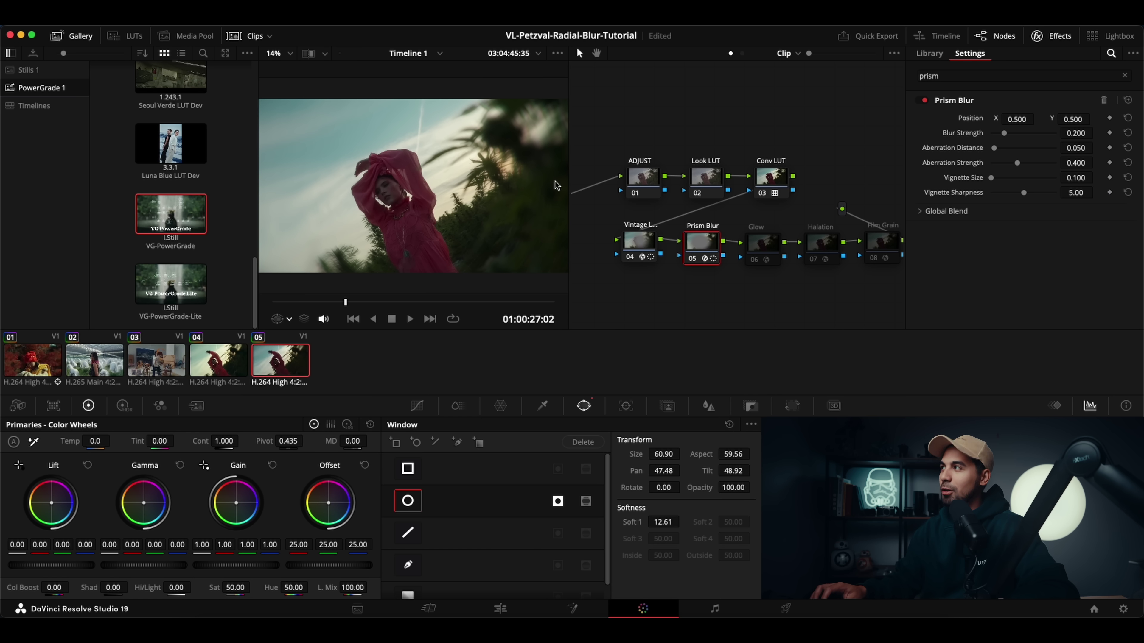
Step: Set Prism Blur Aberration Strength to 1.000 and Aberration Distance to 0.020, then compare
{"action": "left_click_drag", "start_coordinate": [706, 249], "coordinate": [708, 249]}
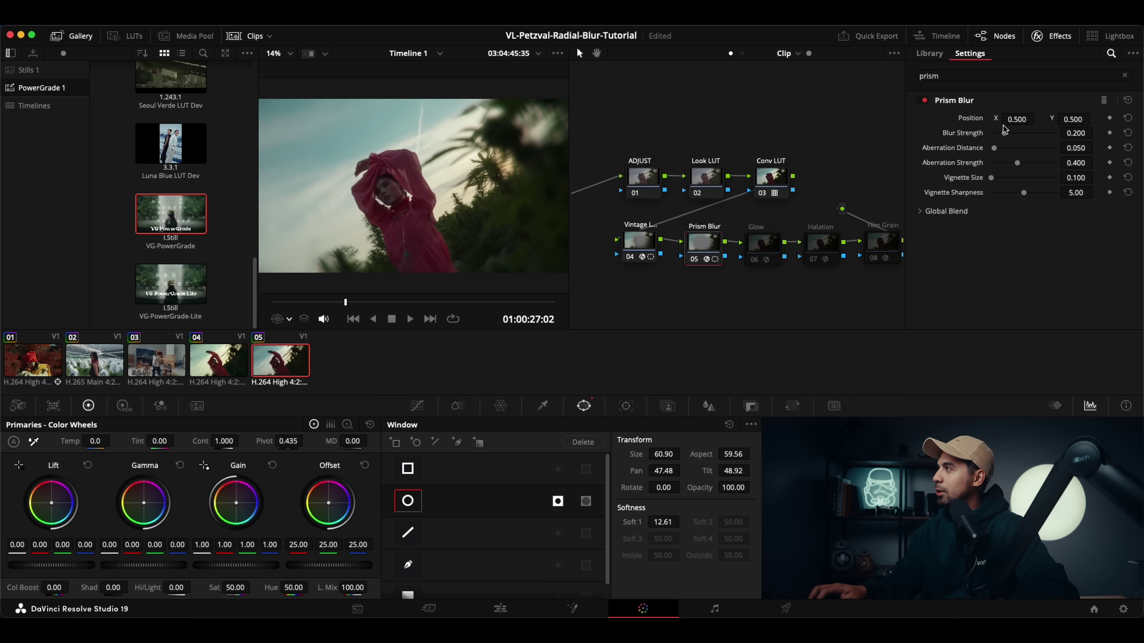
{"action": "left_click_drag", "start_coordinate": [1022, 165], "coordinate": [1141, 171]}
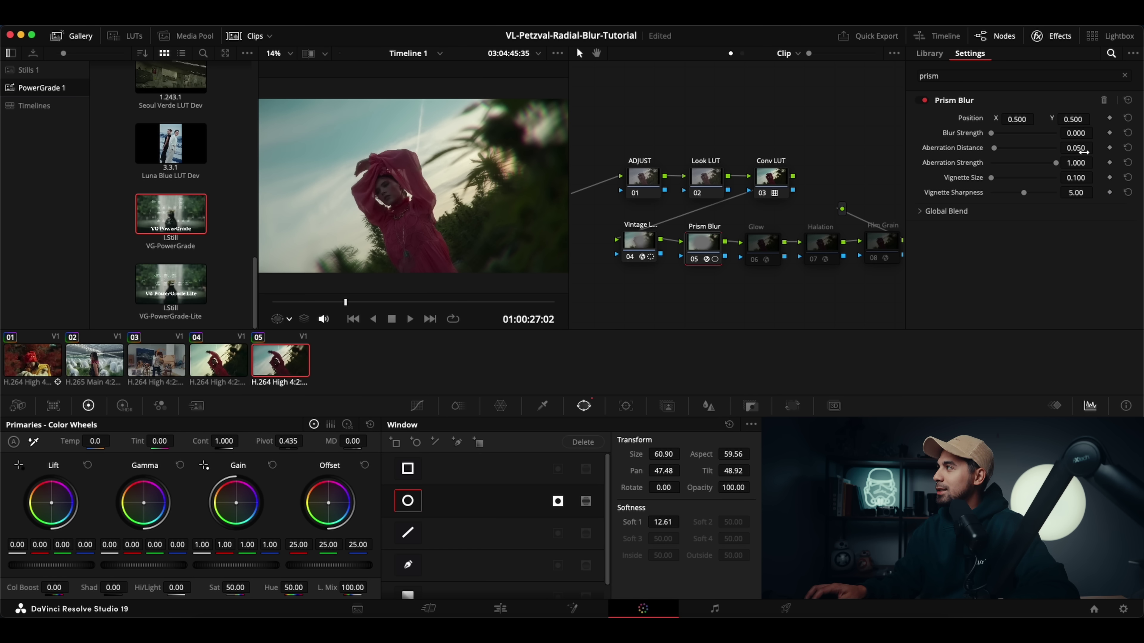
{"action": "left_click_drag", "start_coordinate": [1083, 151], "coordinate": [952, 158]}
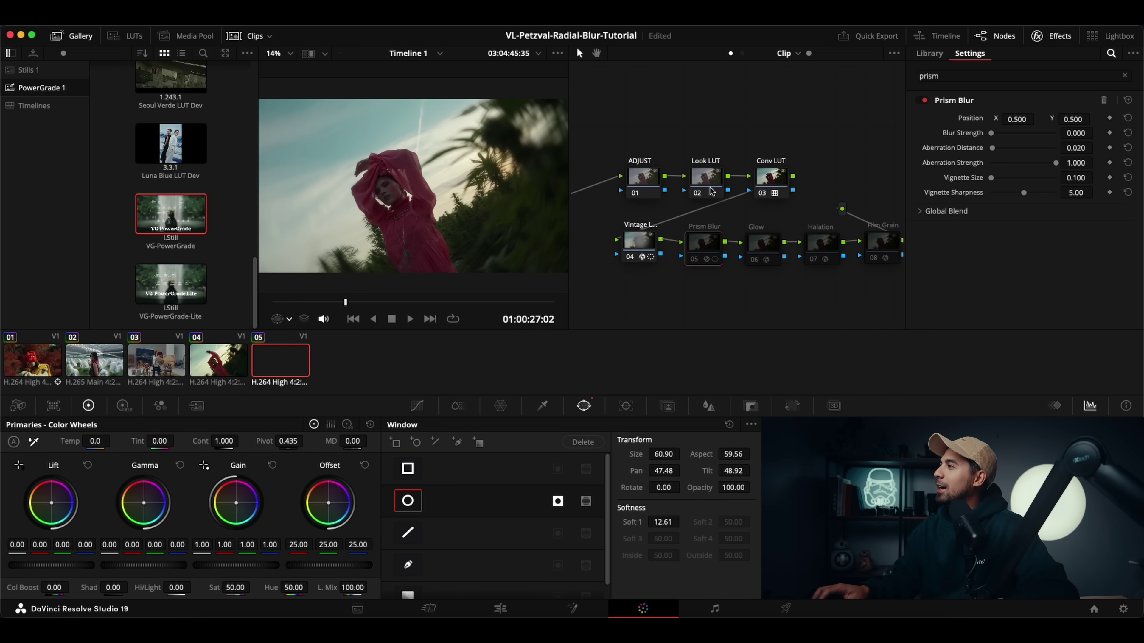
{"action": "left_click", "coordinate": [717, 253]}
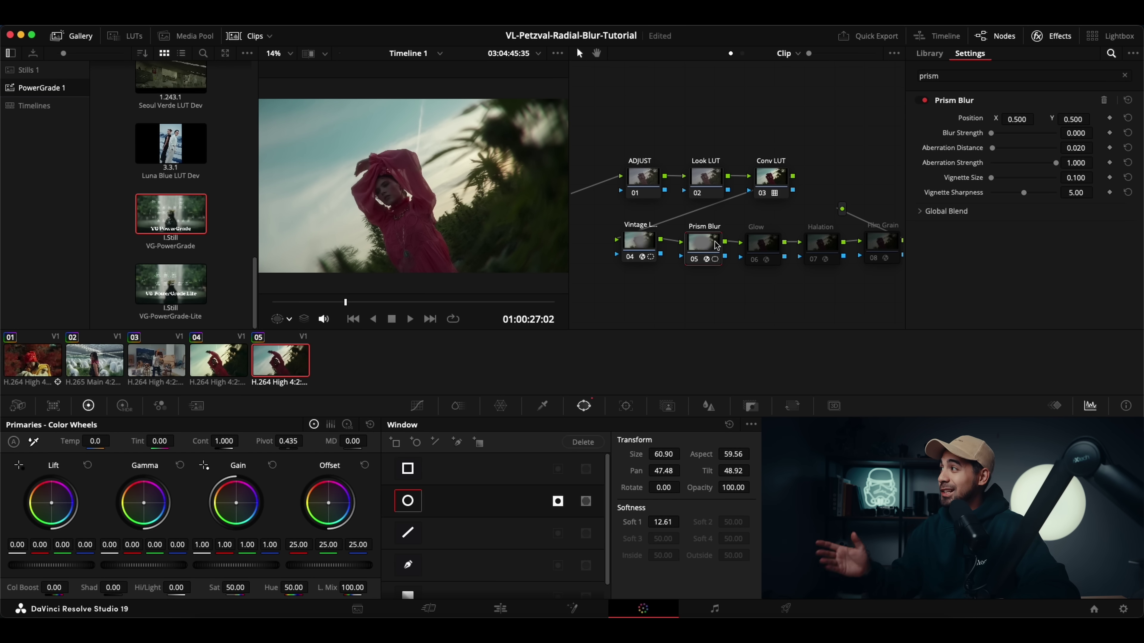
Step: Set Halation Threshold to 0.200 and Strength to 0.486
{"action": "left_click", "coordinate": [819, 251]}
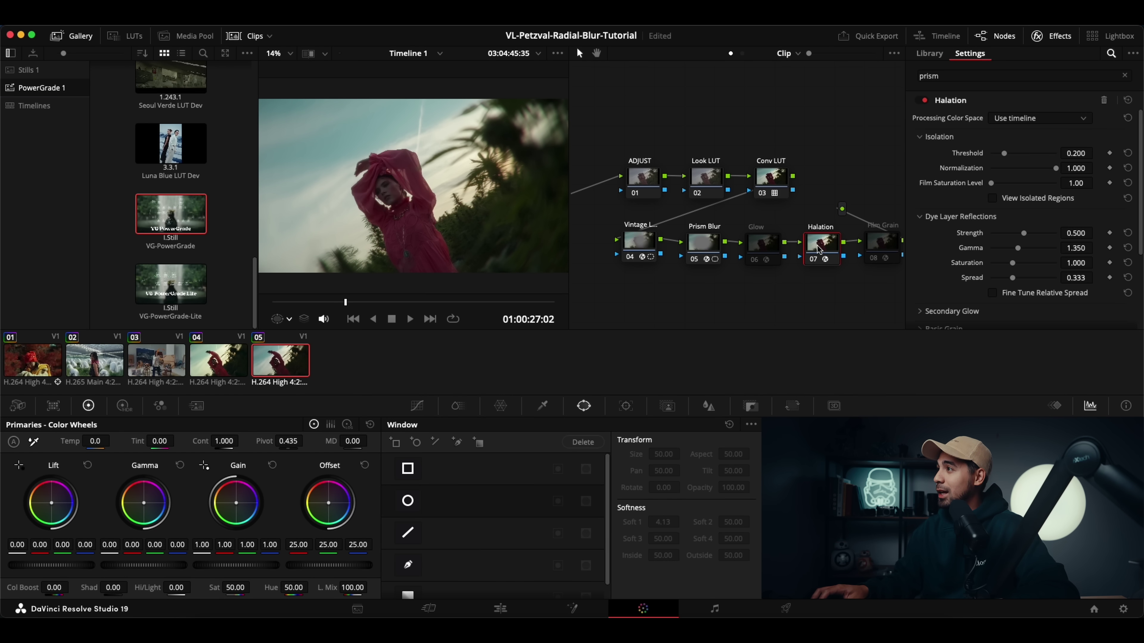
{"action": "left_click_drag", "start_coordinate": [1006, 155], "coordinate": [1003, 157]}
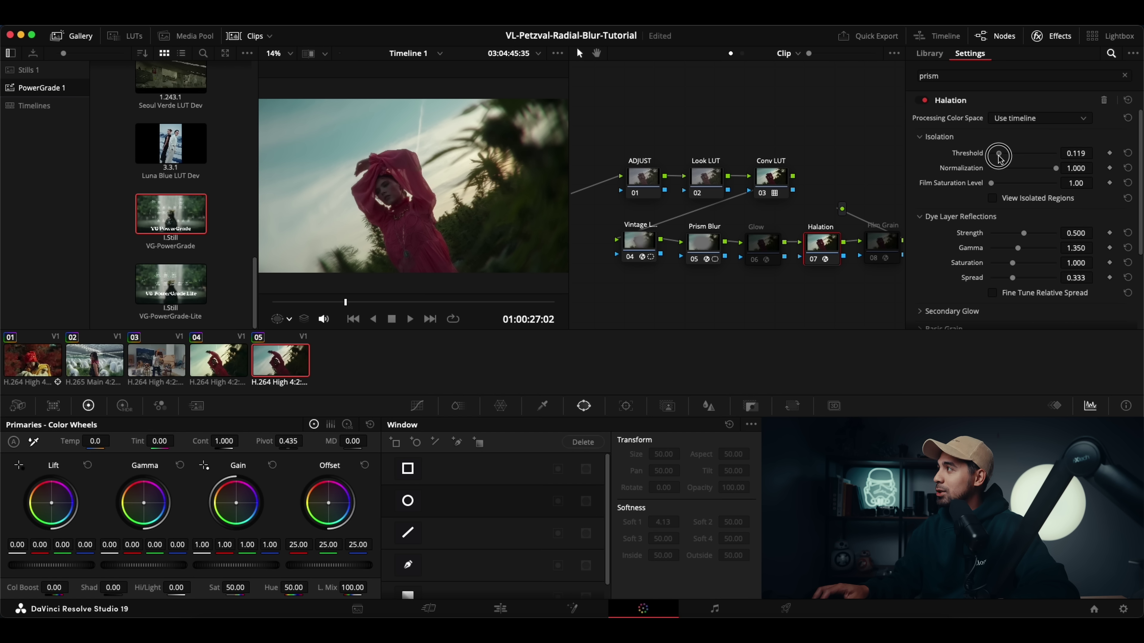
{"action": "left_click_drag", "start_coordinate": [1025, 233], "coordinate": [1023, 239]}
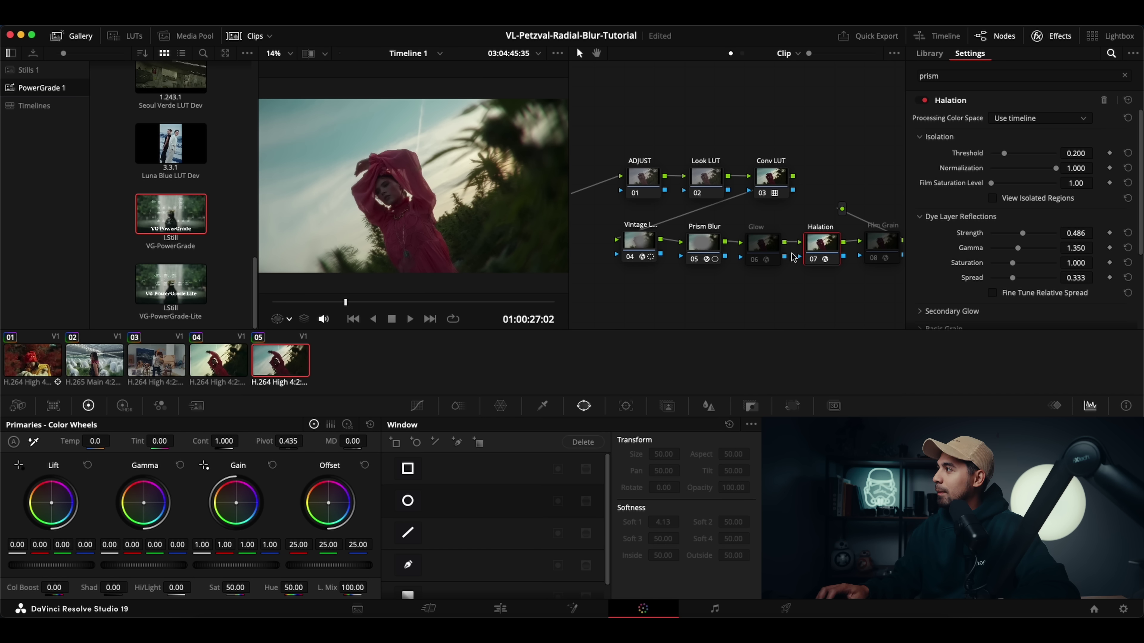
Step: Enable Glow node 06 with Spread 0.734 and Shine Threshold 0.798
{"action": "left_click", "coordinate": [776, 251]}
{"action": "key", "text": "ctrl+d"}
{"action": "key", "text": "ctrl+d"}
{"action": "key", "text": "ctrl+d"}
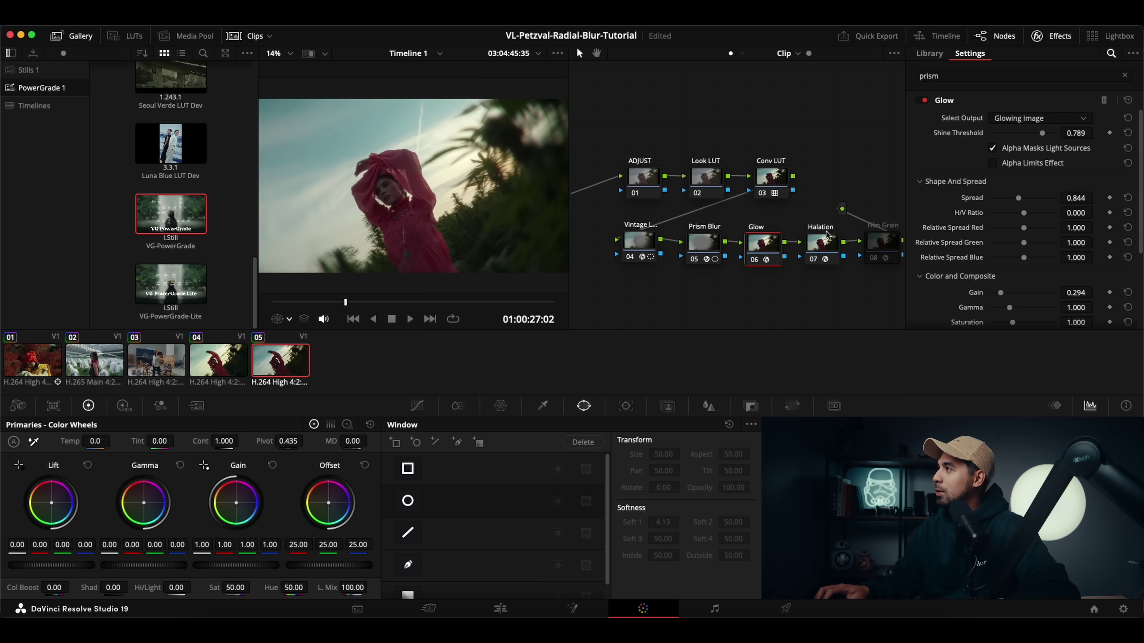
{"action": "left_click_drag", "start_coordinate": [1024, 198], "coordinate": [1008, 200]}
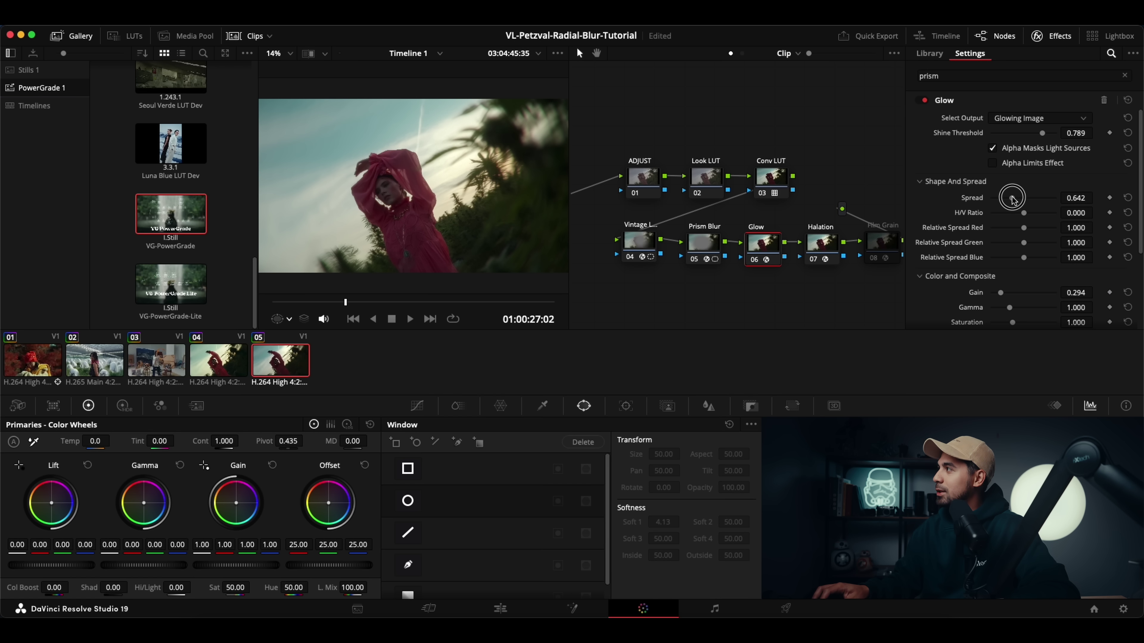
{"action": "left_click_drag", "start_coordinate": [1042, 134], "coordinate": [1043, 138]}
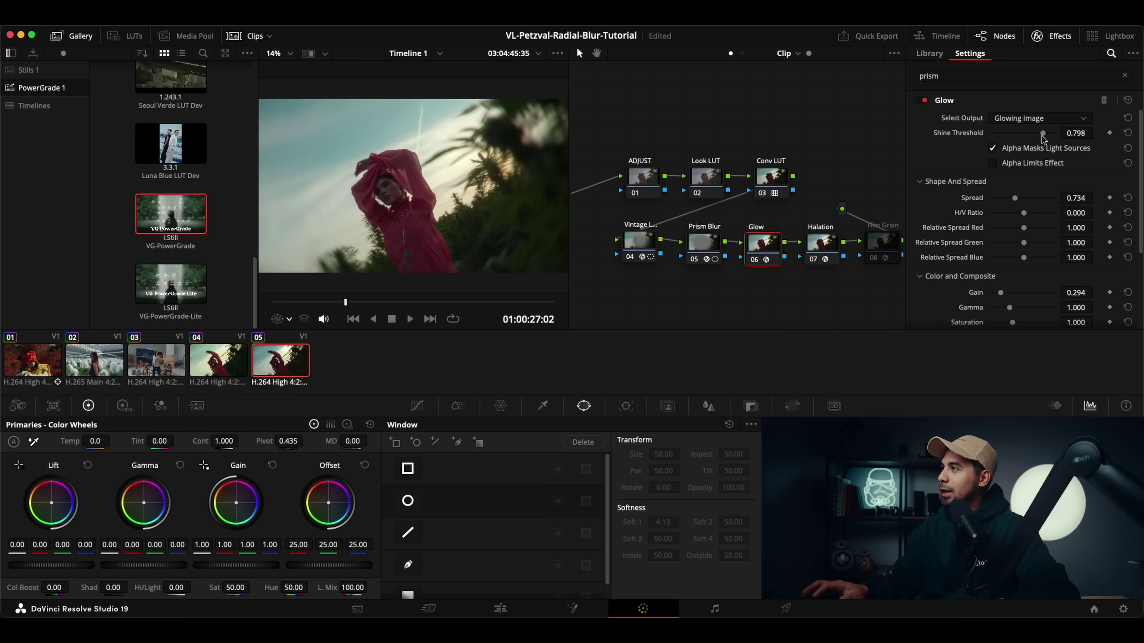
Step: Show the Film Grain node's 35mm settings and play back the finished Petzval look
{"action": "left_click", "coordinate": [882, 252]}
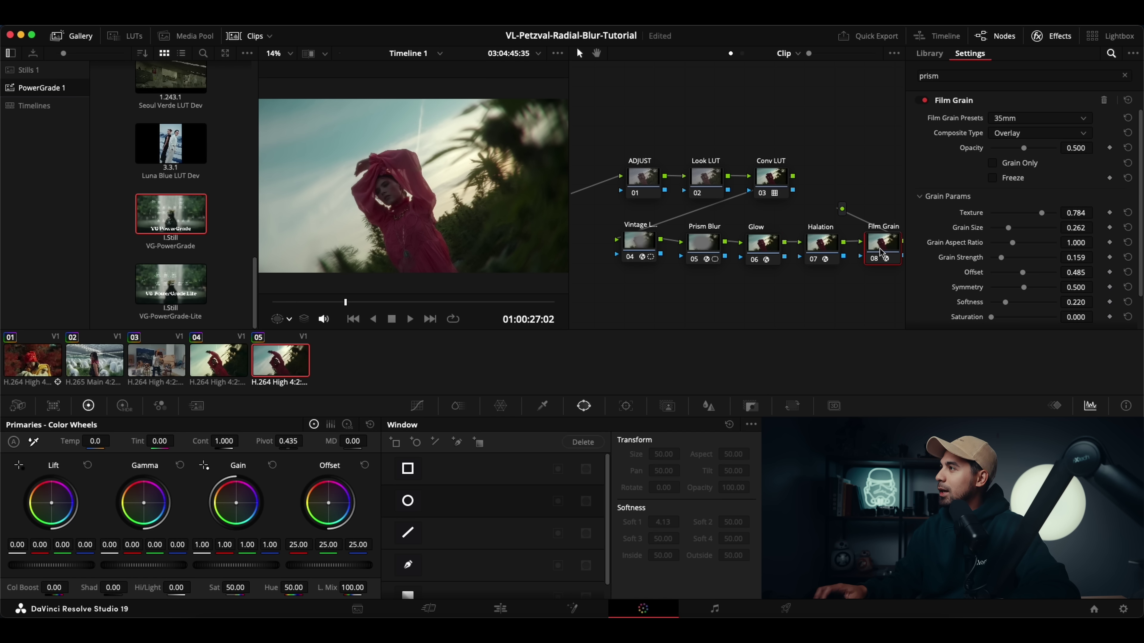
{"action": "key", "text": "space"}
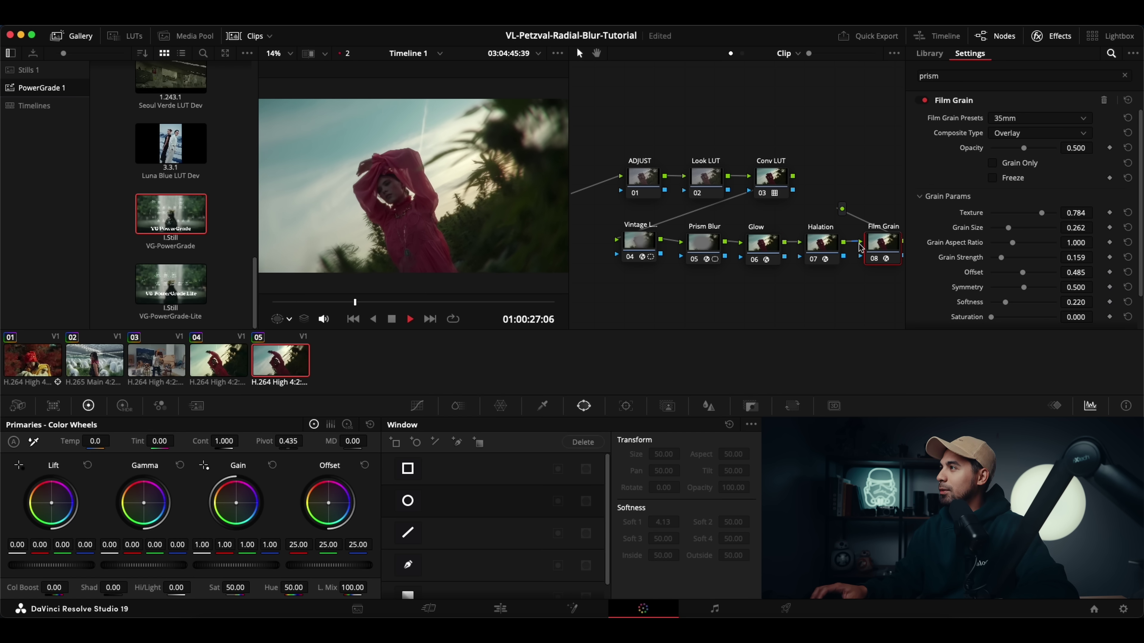